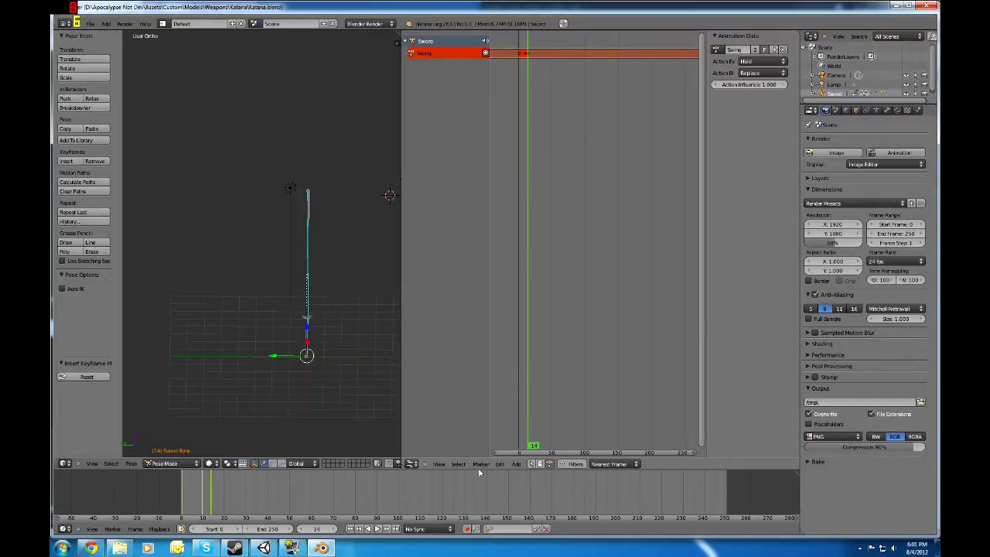
Check the imported Katana's animation clips in Unity and return to Blender
mouse_move(265, 547)
left_click(716, 50)
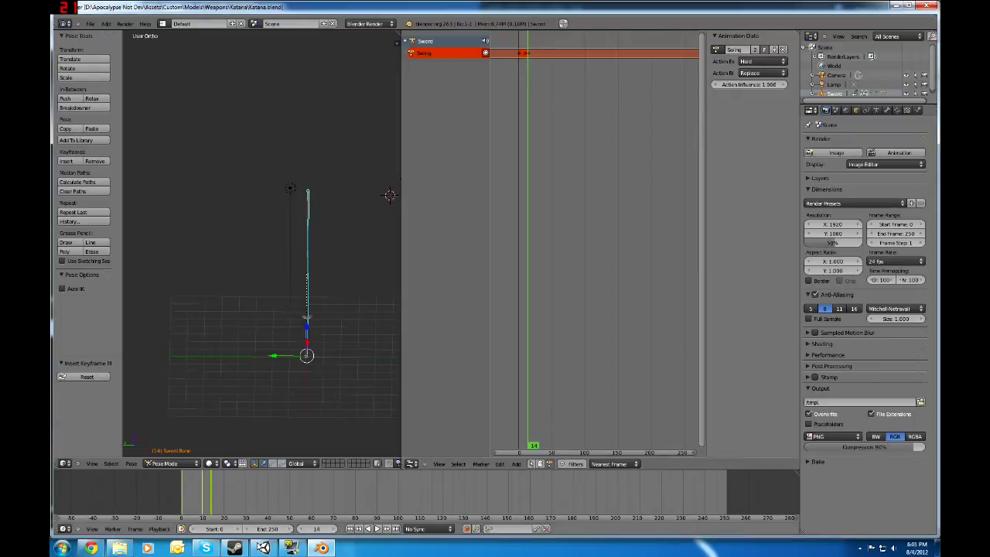
left_click(263, 548)
left_click(837, 190)
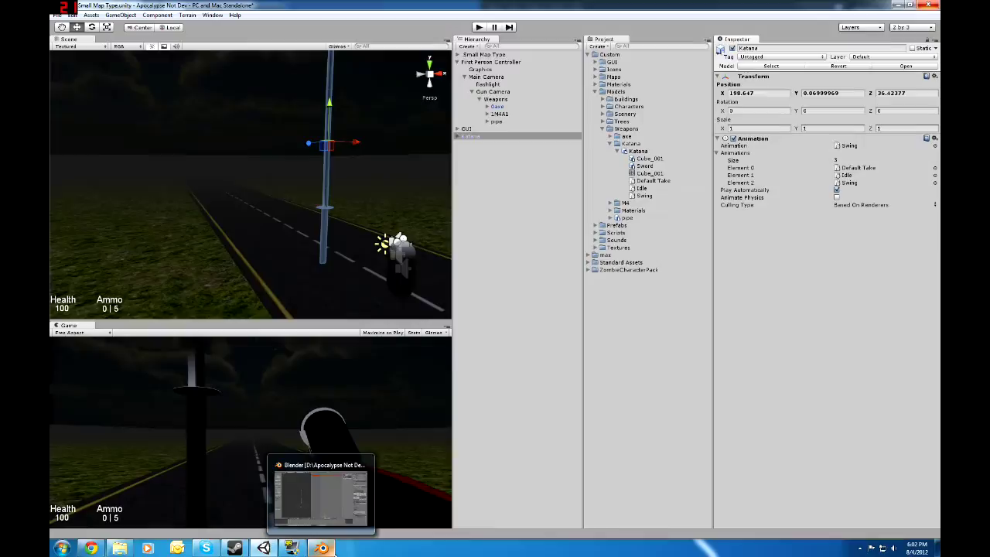
left_click(322, 547)
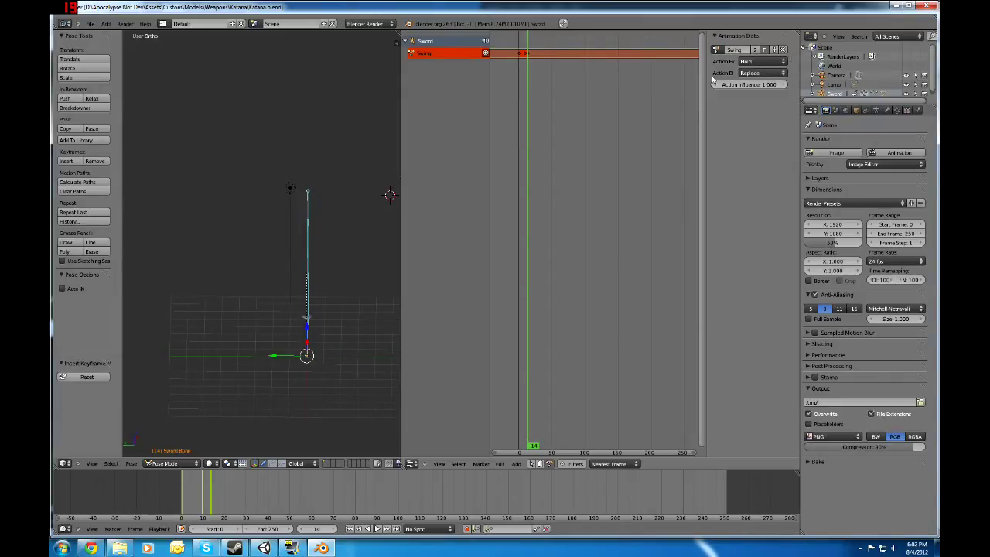
Create a new action for the sword based on Swing, name it Golf, and make it the active action
left_click(716, 49)
left_click(773, 50)
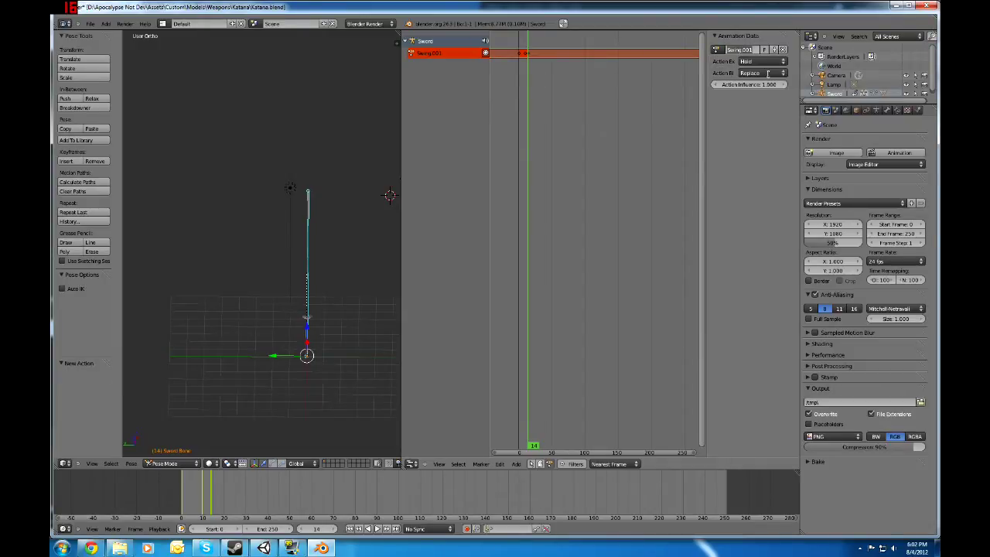
scroll(742, 49, "down", 1, "ctrl")
left_click(716, 50)
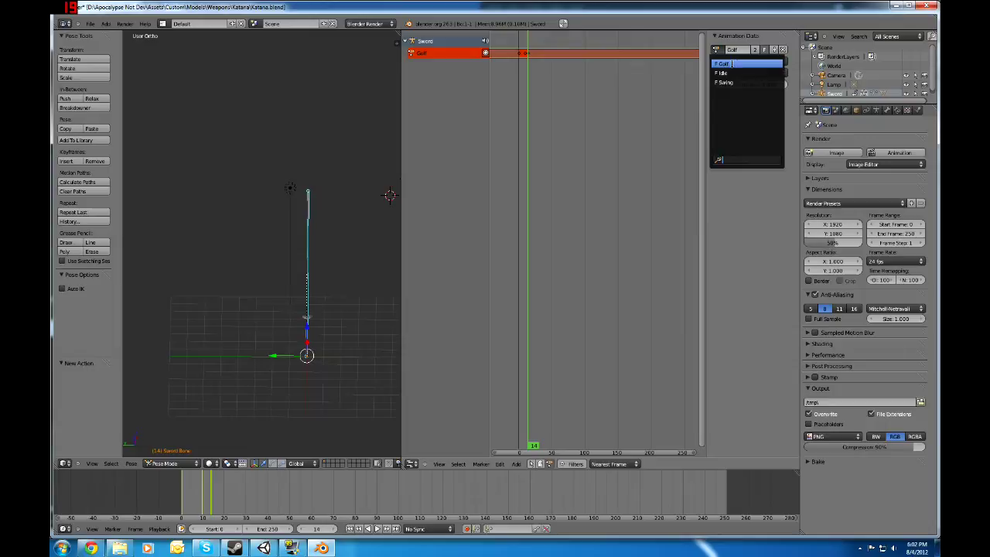
left_click(727, 63)
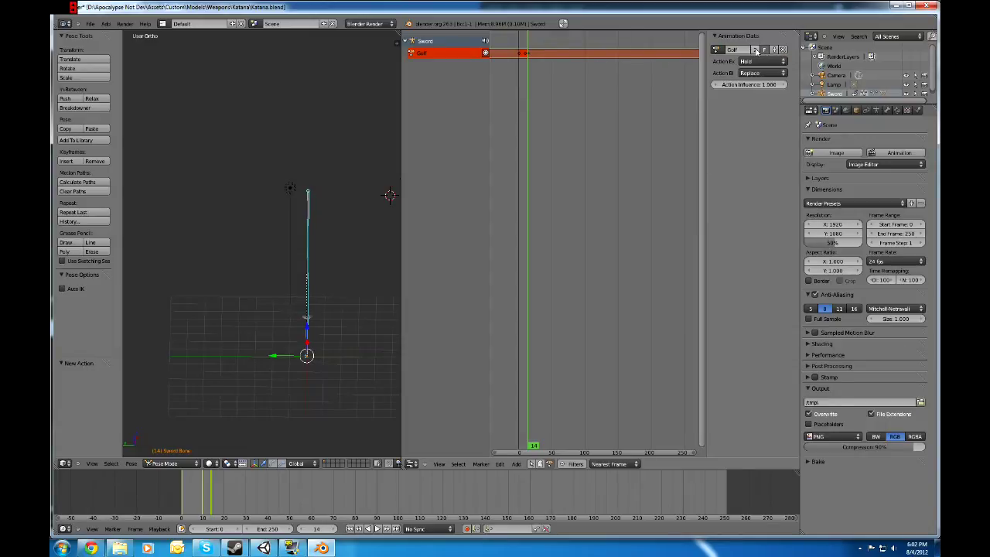
Turn off the fake user on the Golf action and save the blend file
left_click(764, 50)
key("ctrl+s")
left_click(579, 95)
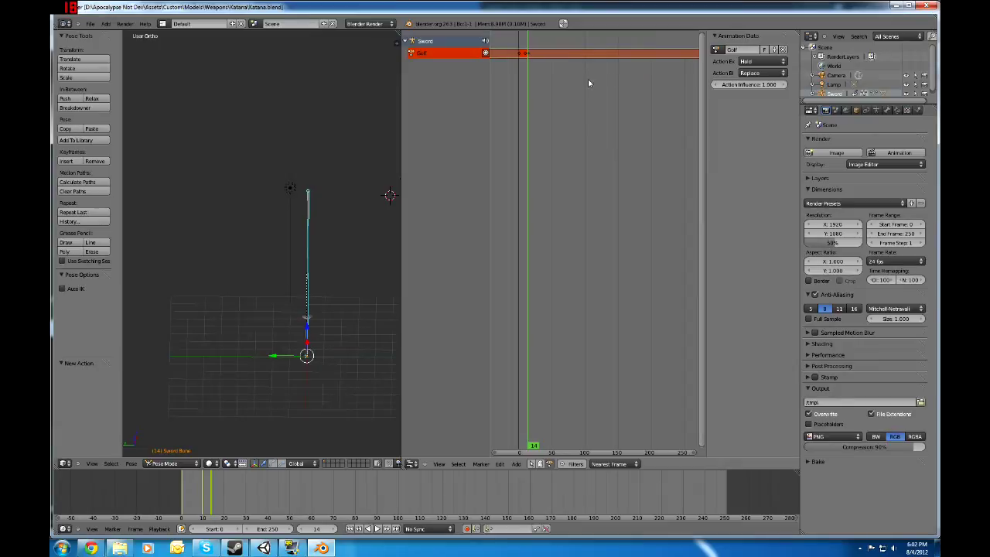
Close Blender, relaunch it, and reopen Katana.blend
left_click(927, 6)
key("super")
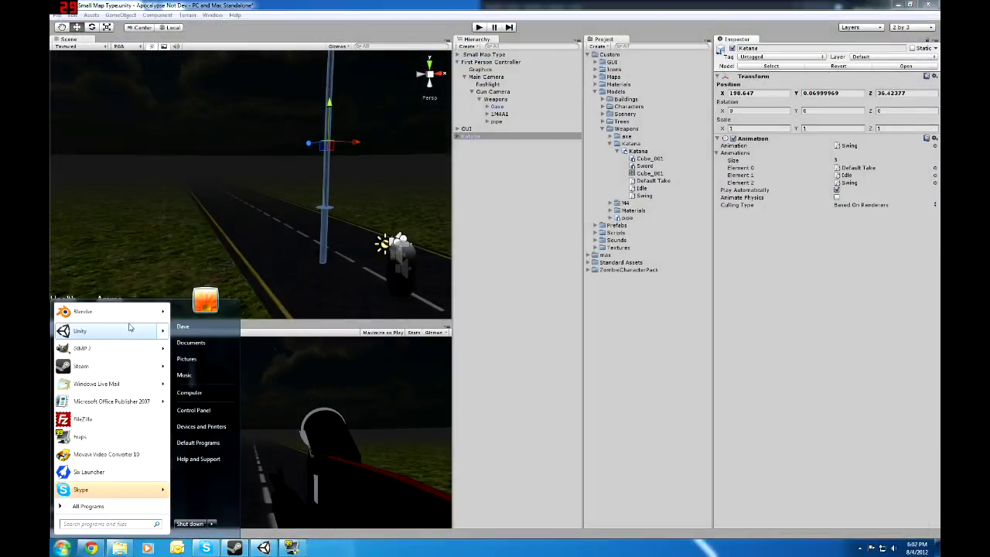
key("Escape")
left_click(552, 329)
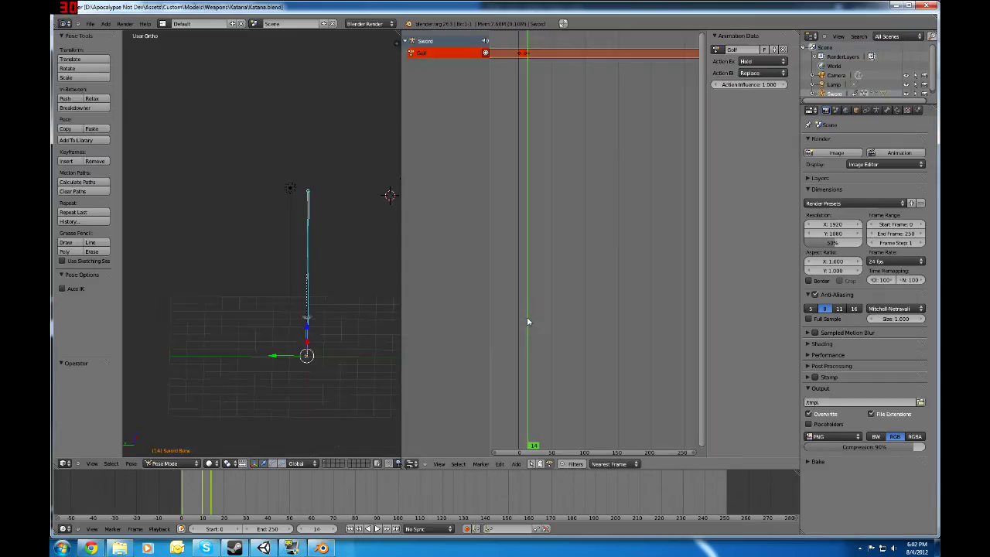
Make Idle the sword's active action in place of Golf and save the file
left_click(719, 50)
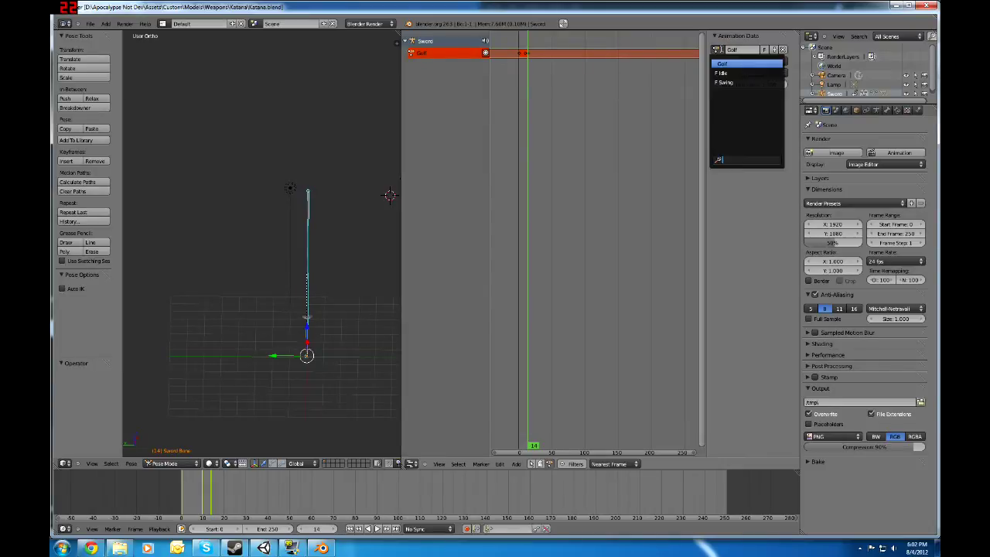
left_click(723, 63)
left_click(718, 50)
left_click(726, 72)
key("F12")
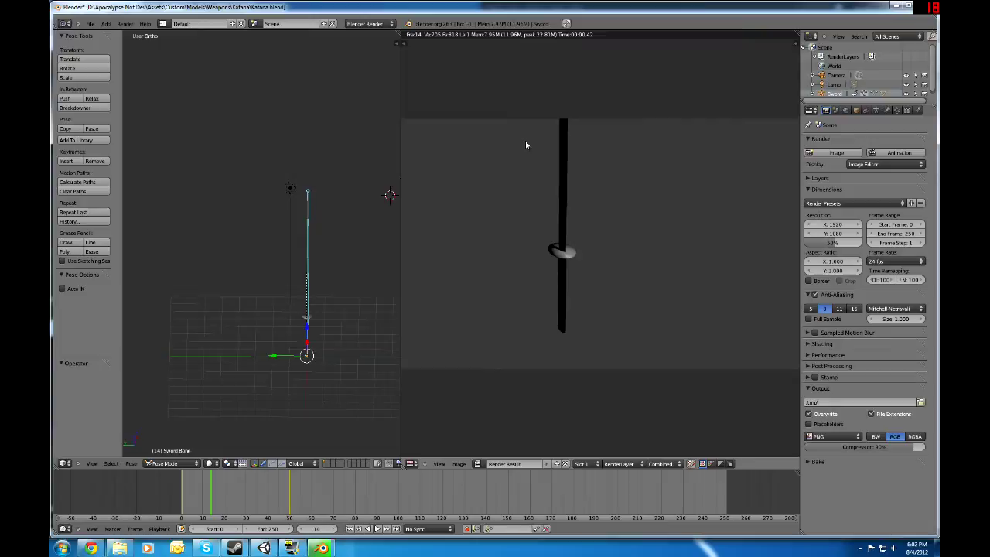
key("Escape")
key("ctrl+s")
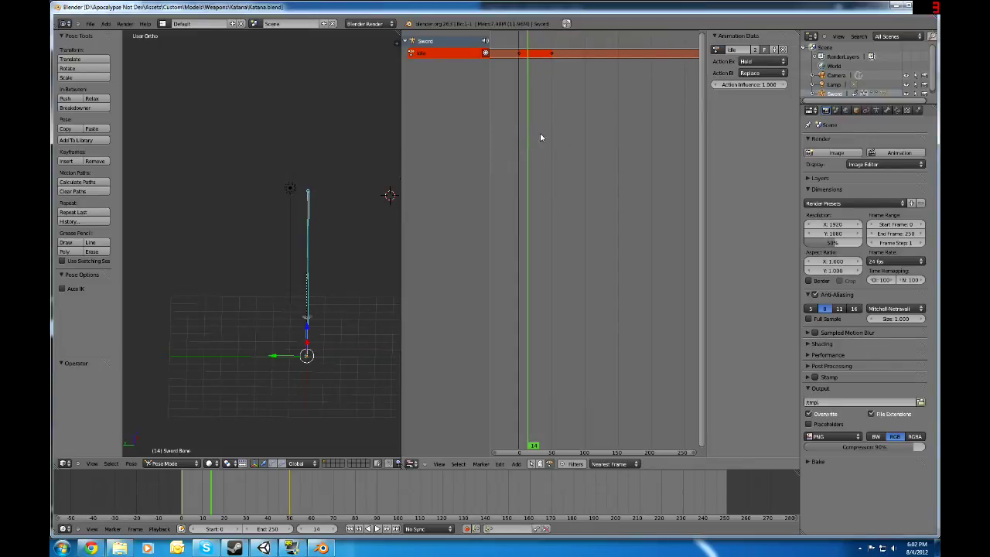
Quit Blender, start it again, and load Katana.blend from the recent files
key("alt+Tab")
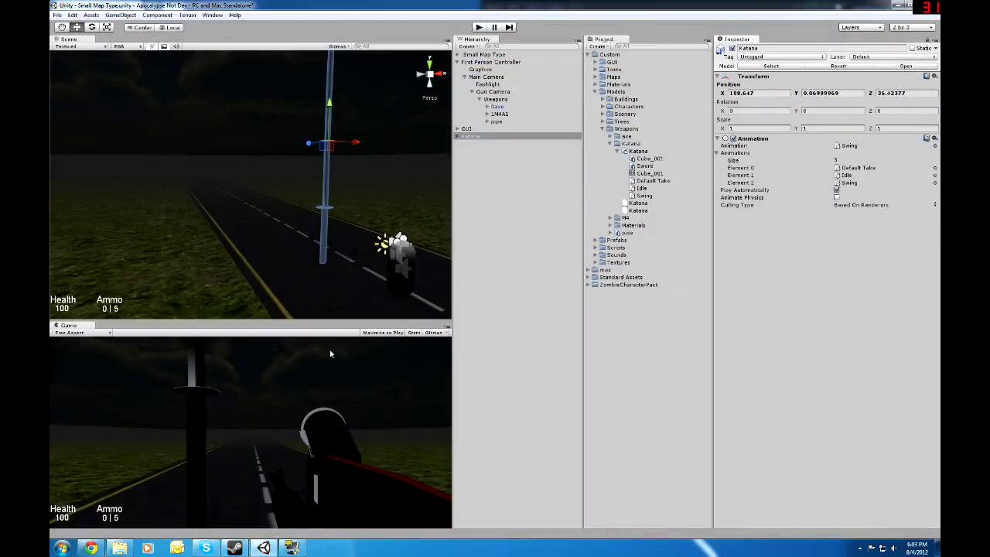
left_click(298, 546)
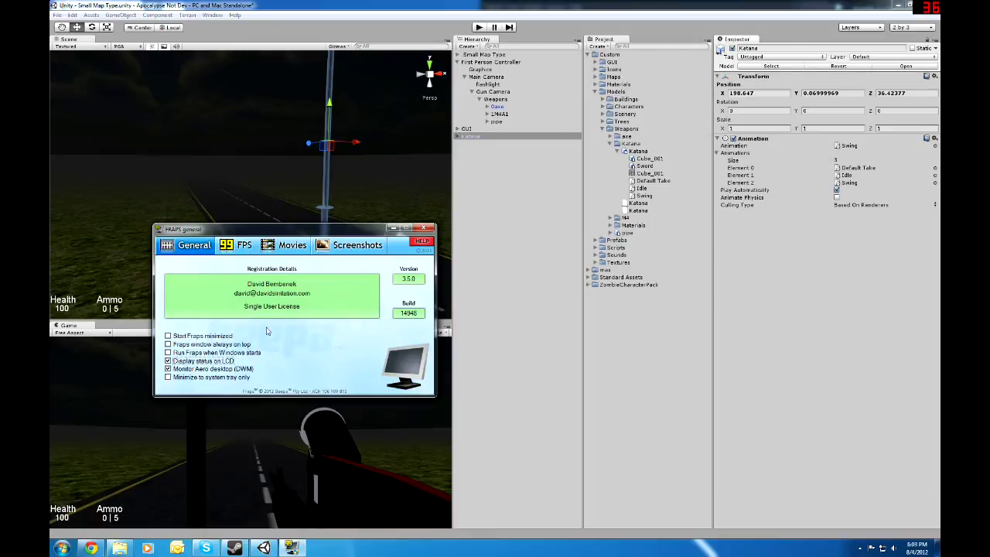
left_click(62, 547)
left_click(83, 311)
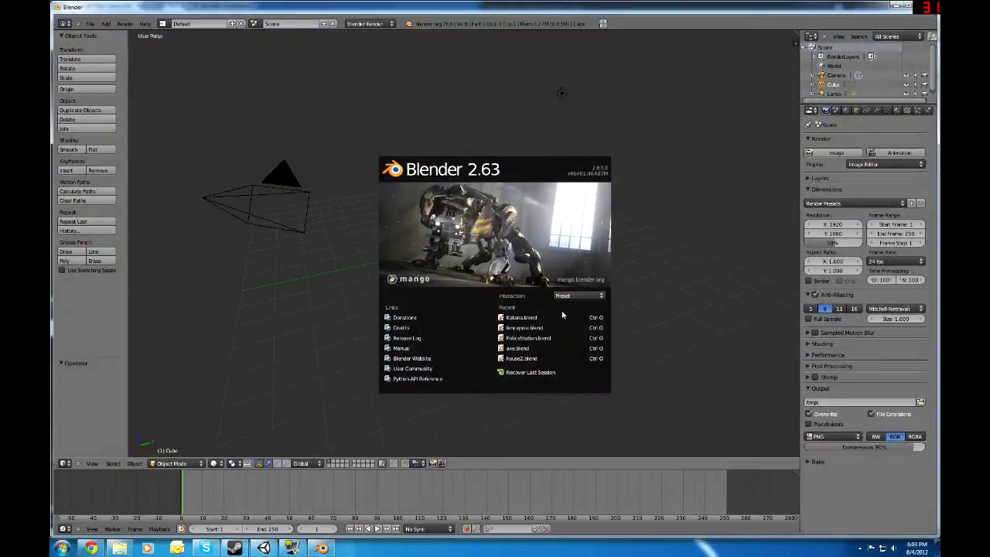
left_click(557, 320)
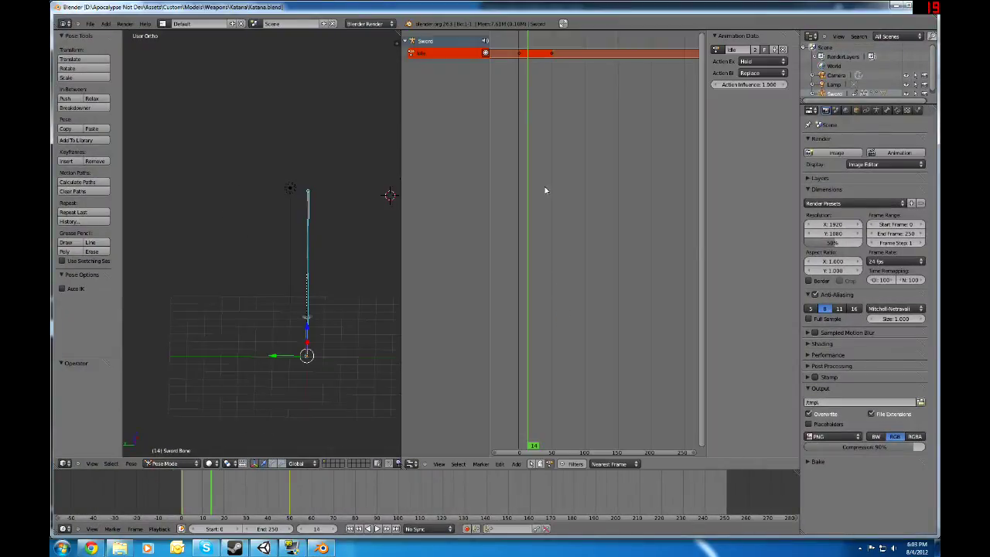
Check the action list for Golf, make Swing the active action, and move the playhead to frame 0
left_click(716, 50)
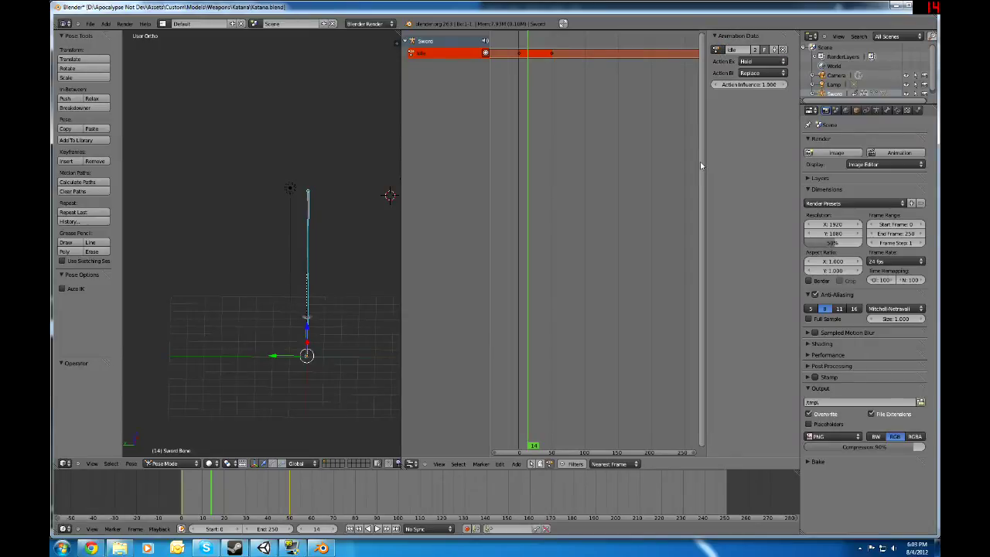
left_click(719, 49)
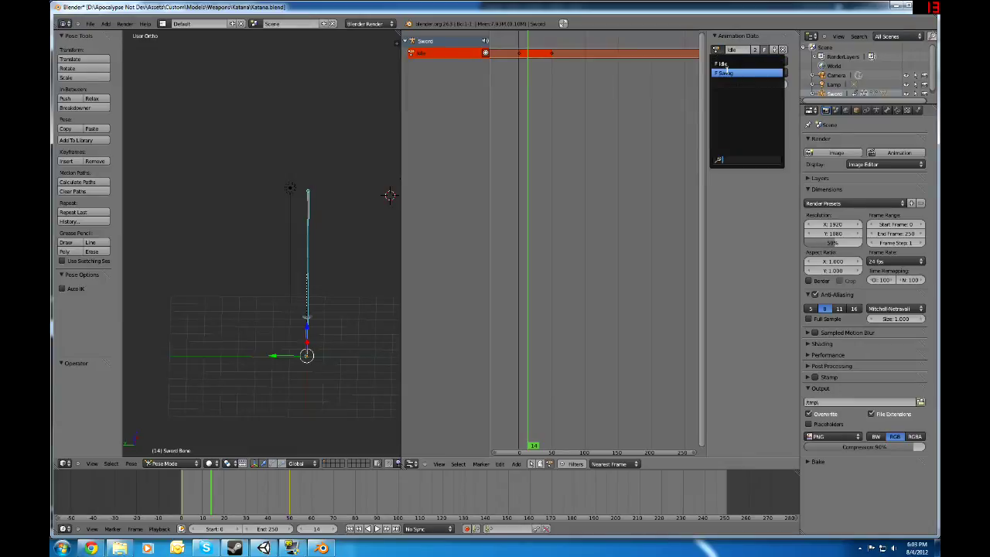
left_click(726, 72)
left_click_drag(525, 85, 517, 56)
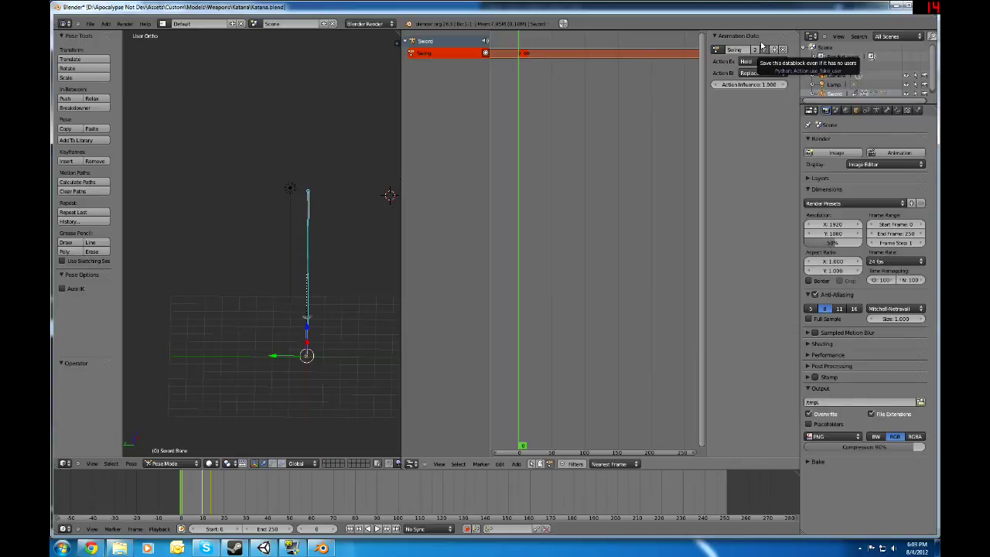
Switch the sword's active action back to Idle
left_click(716, 50)
left_click(728, 68)
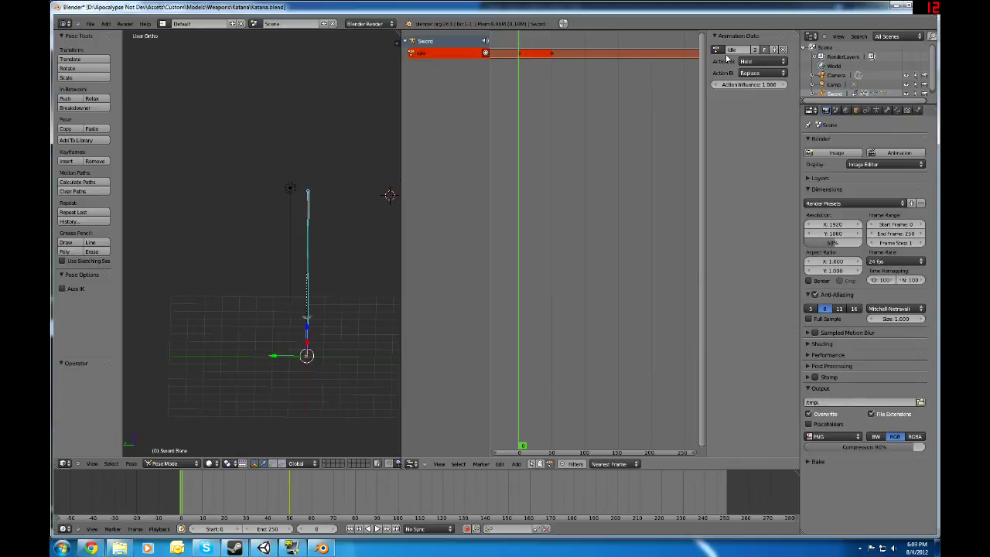
left_click(716, 49)
left_click(724, 62)
left_click(716, 49)
left_click(726, 67)
Switch to Unity, delete the two extra Katana files from the Katana weapon folder, and return to Blender
left_click(263, 548)
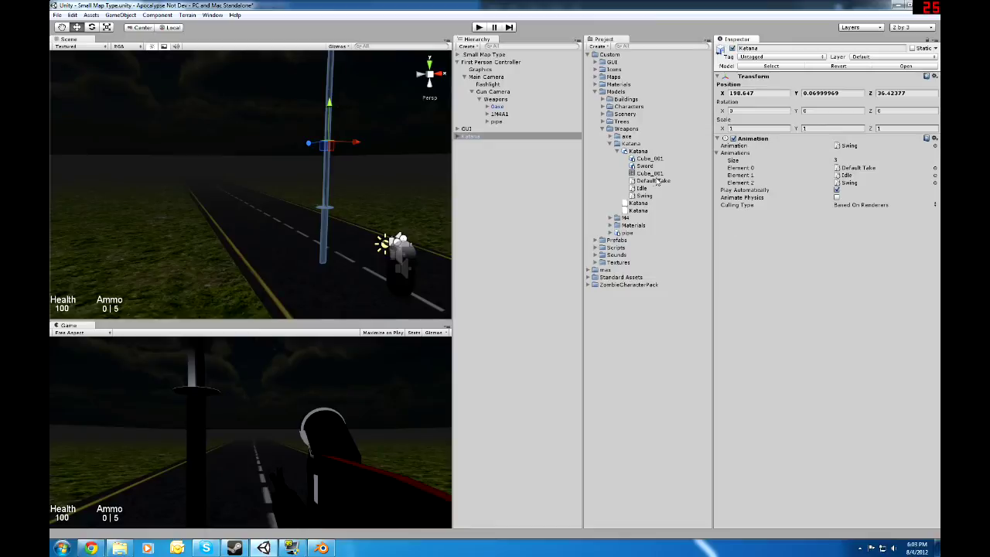
left_click(642, 205)
key("Delete")
key("Return")
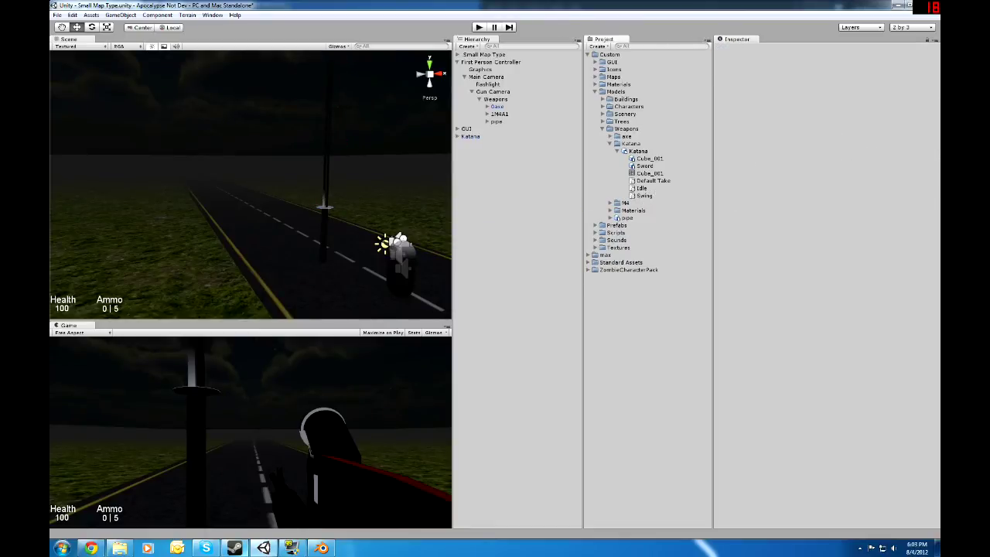
left_click(319, 548)
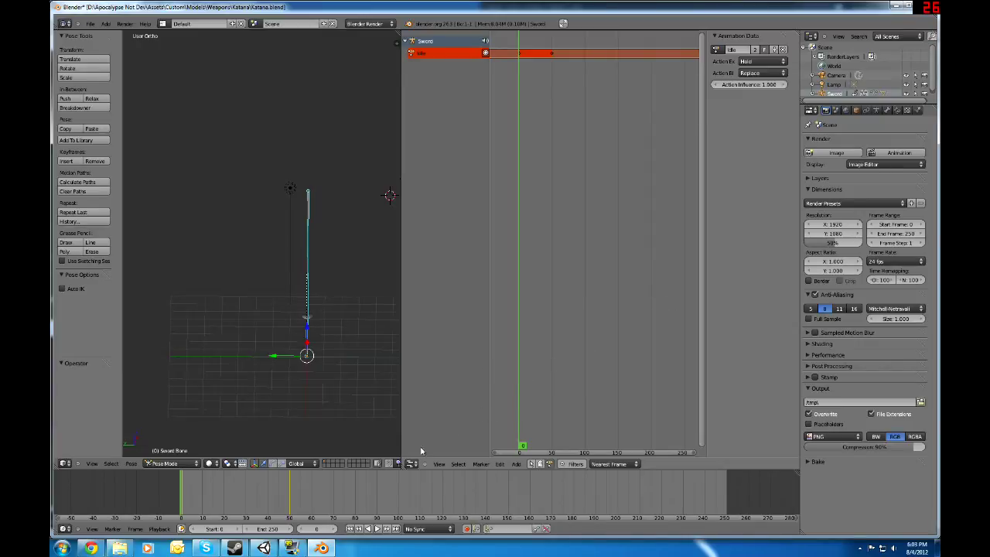
Change the NLA Editor area to a 3D View and set it back to the NLA Editor
left_click(411, 463)
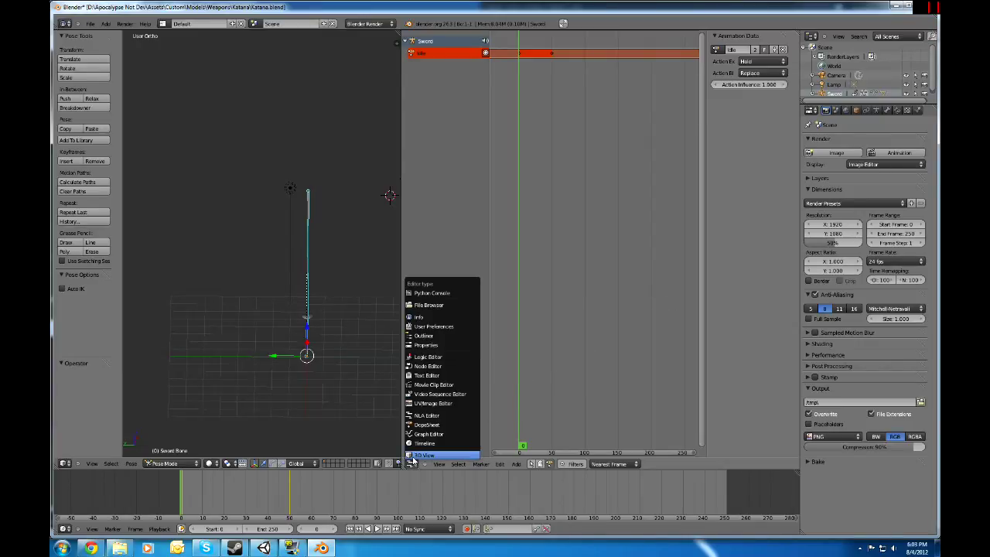
left_click(415, 456)
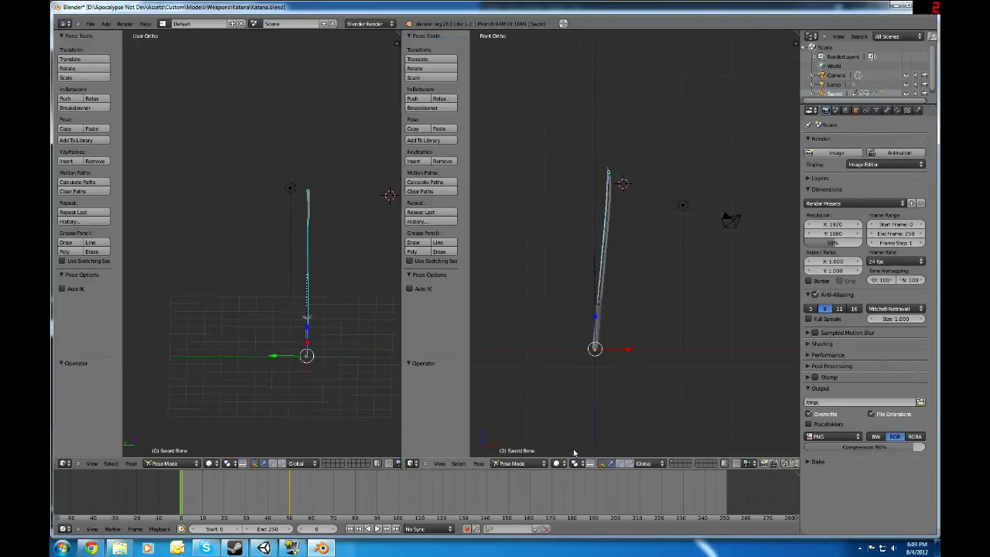
left_click(412, 464)
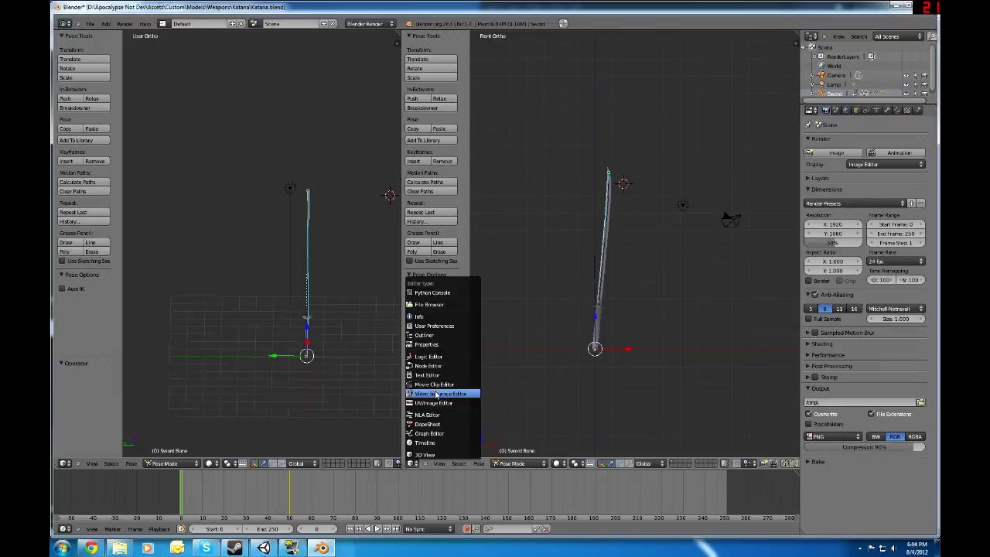
left_click(429, 414)
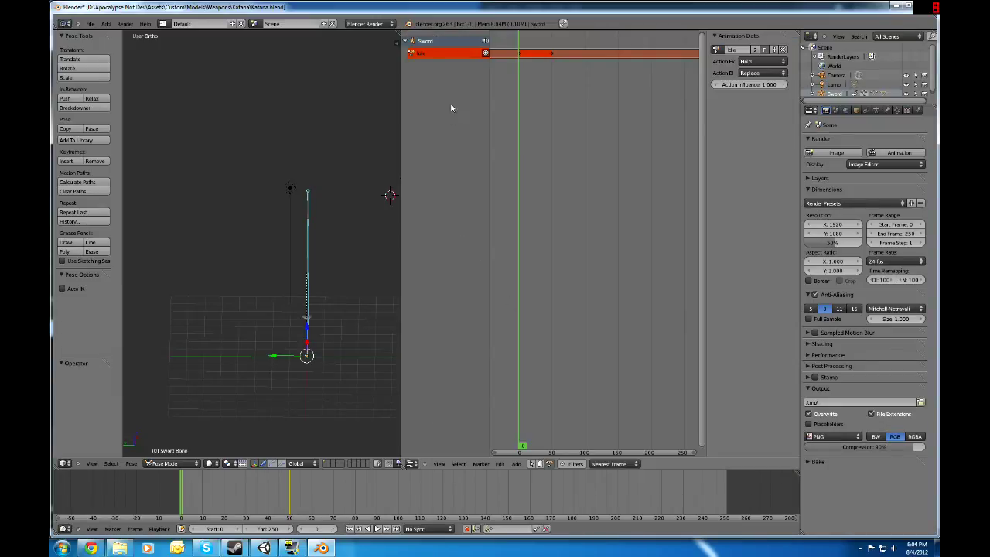
Push the Idle action down into an NLA track strip and undo it
left_click(486, 52)
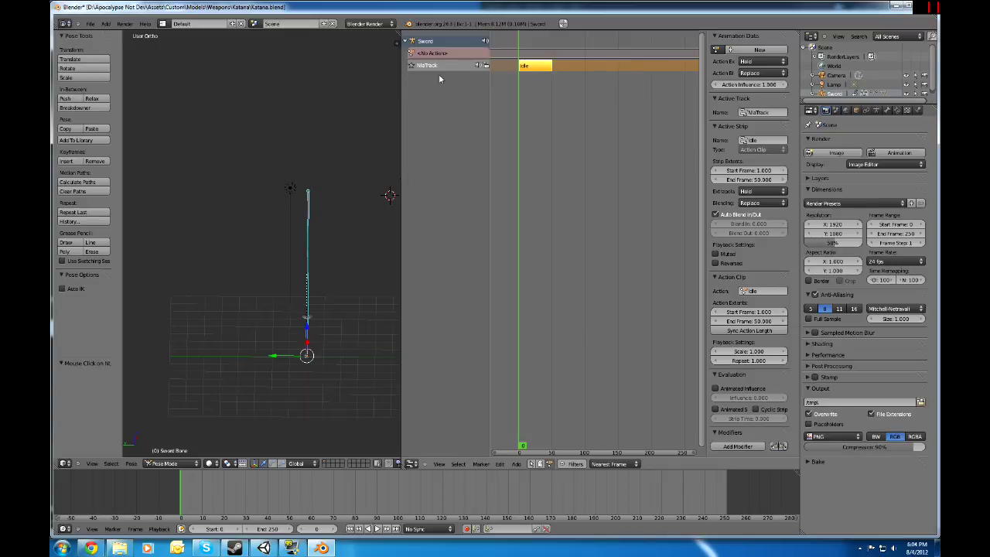
key("ctrl+z")
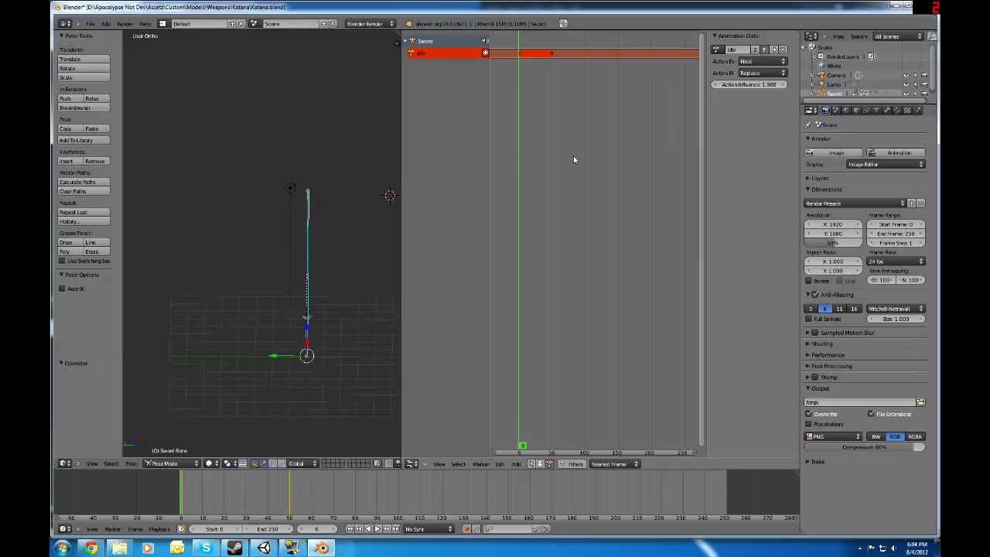
Render the sword at frame 0
key("F12")
key("F12")
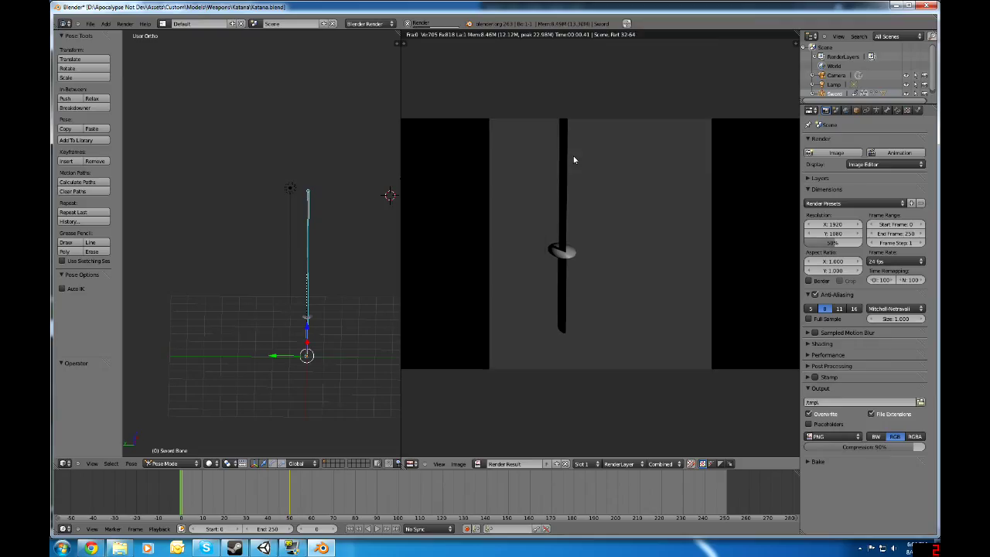
key("F12")
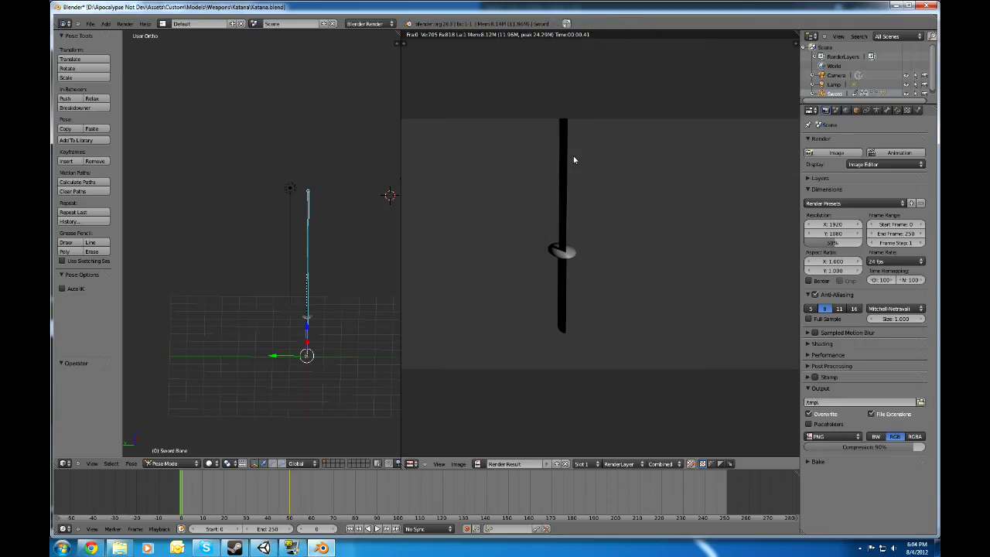
key("F12")
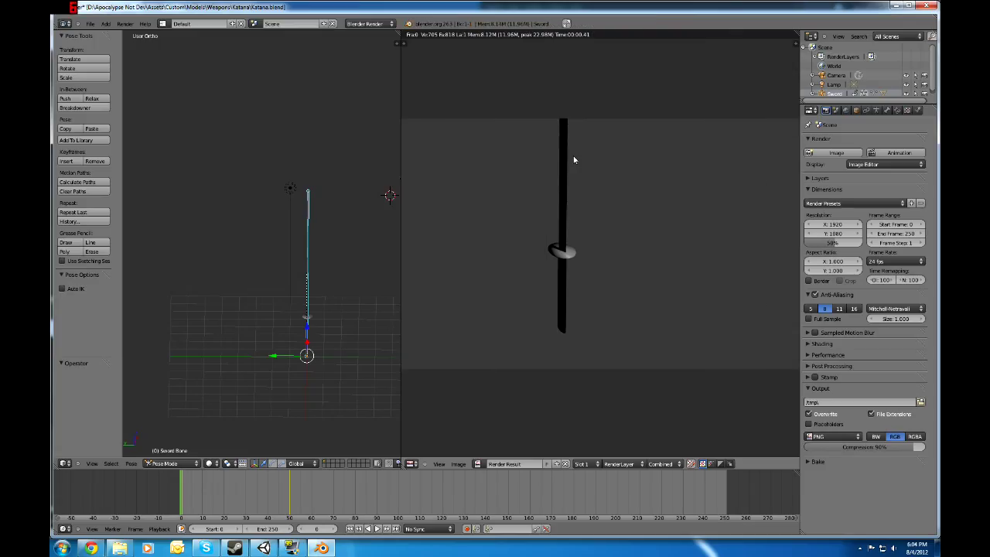